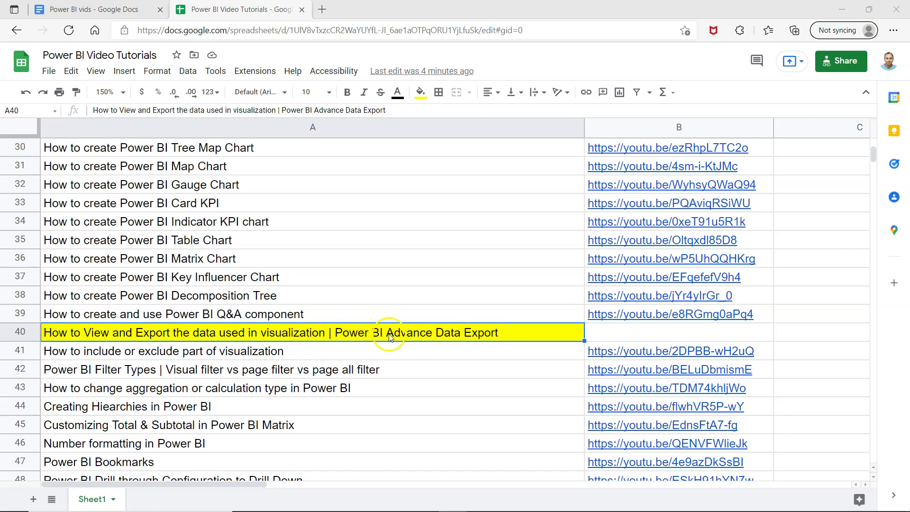
With row 40 highlighted, switch from Chrome to Power BI Desktop's Sales by Month chart
{"action": "left_click", "coordinate": [460, 336]}
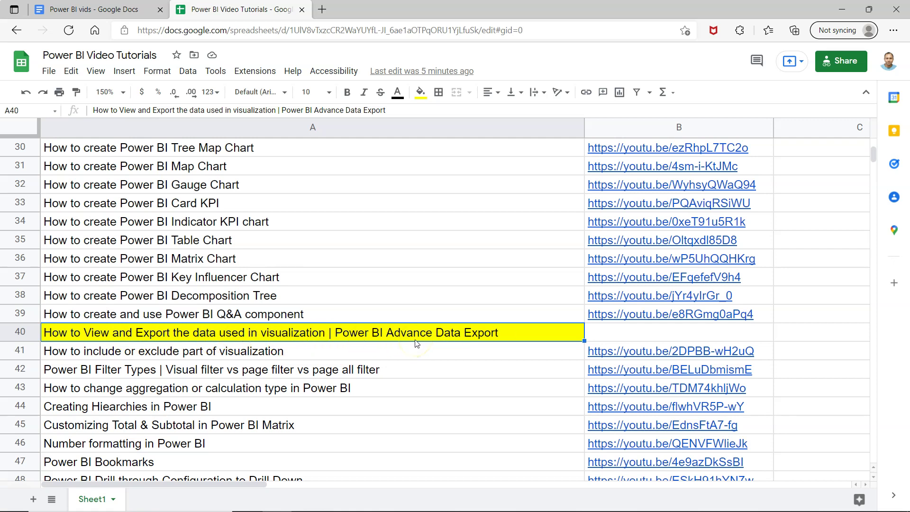
{"action": "key", "text": "alt+Tab"}
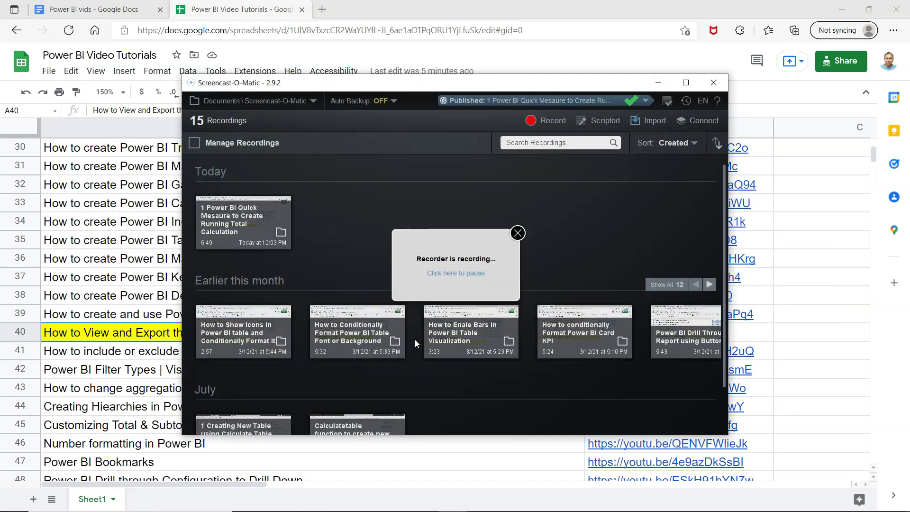
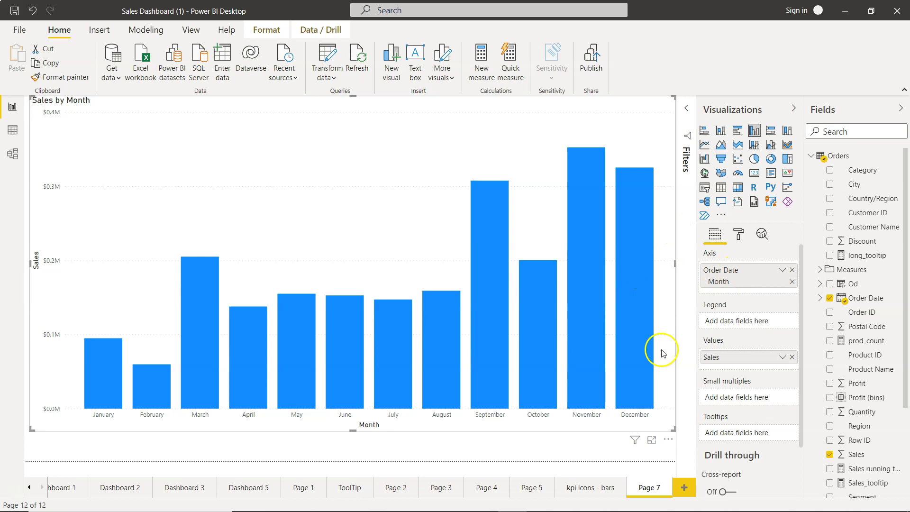
Export the chart data to the Desktop as 'Sales by Month' CSV, overwriting the old file
{"action": "left_click", "coordinate": [670, 442]}
{"action": "mouse_move", "coordinate": [719, 438]}
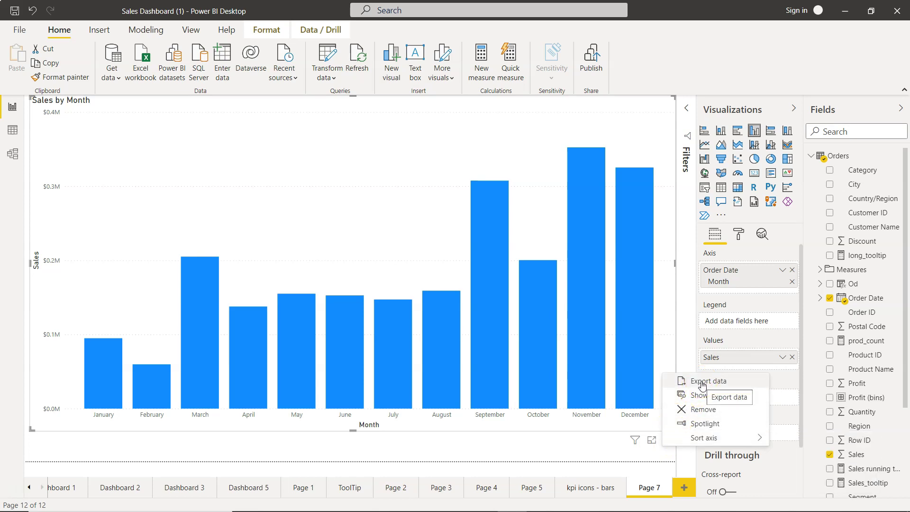
{"action": "left_click", "coordinate": [702, 383]}
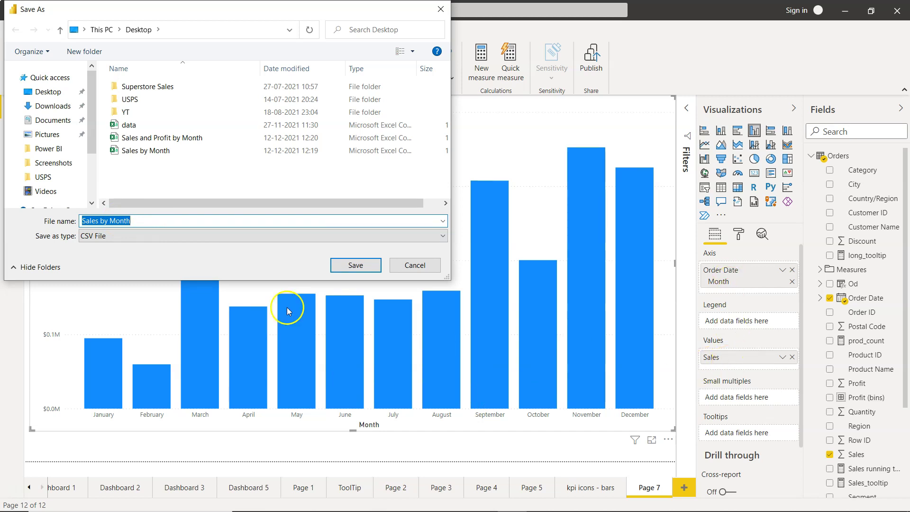
{"action": "left_click", "coordinate": [356, 264]}
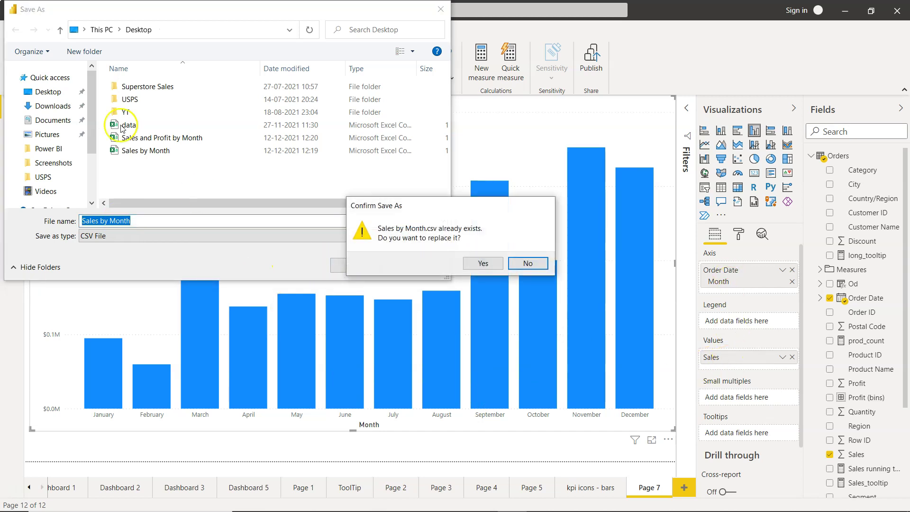
{"action": "left_click", "coordinate": [483, 263]}
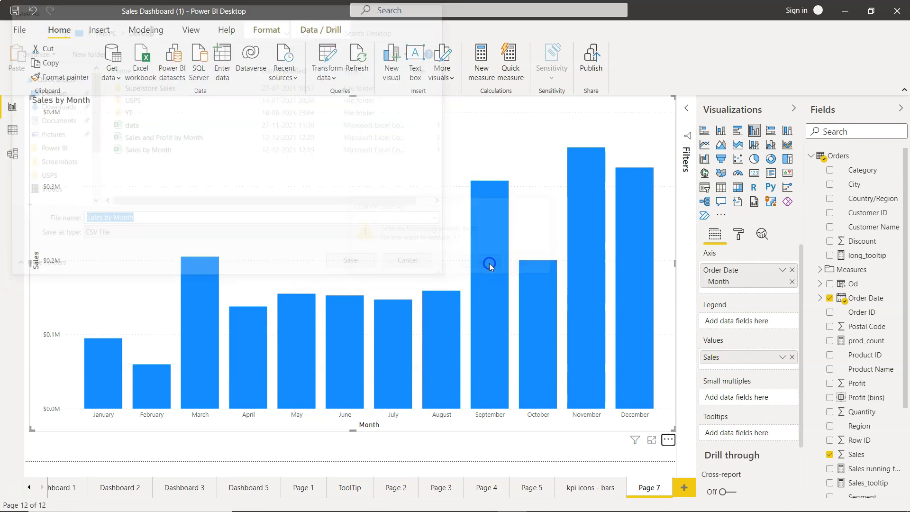
Search Start for 'sales by' and open the Sales by Month CSV in Excel
{"action": "key", "text": "super"}
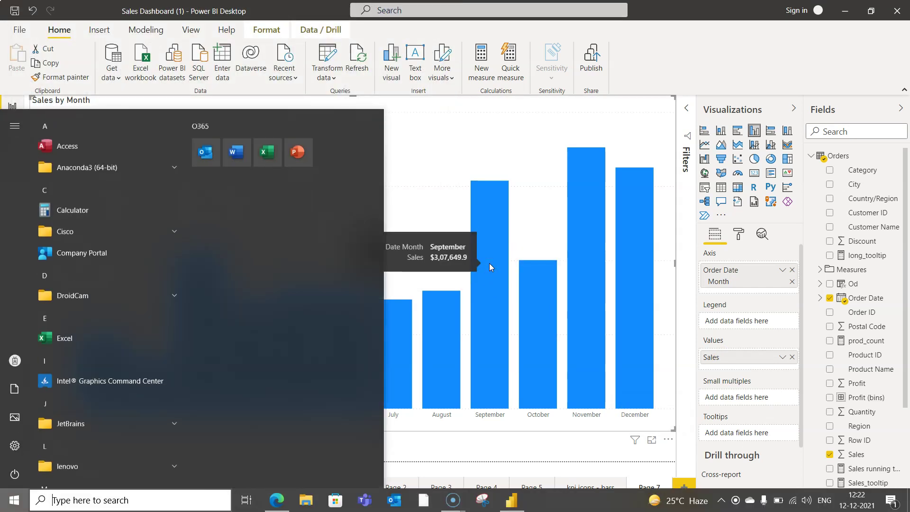
{"action": "type", "text": "sales"}
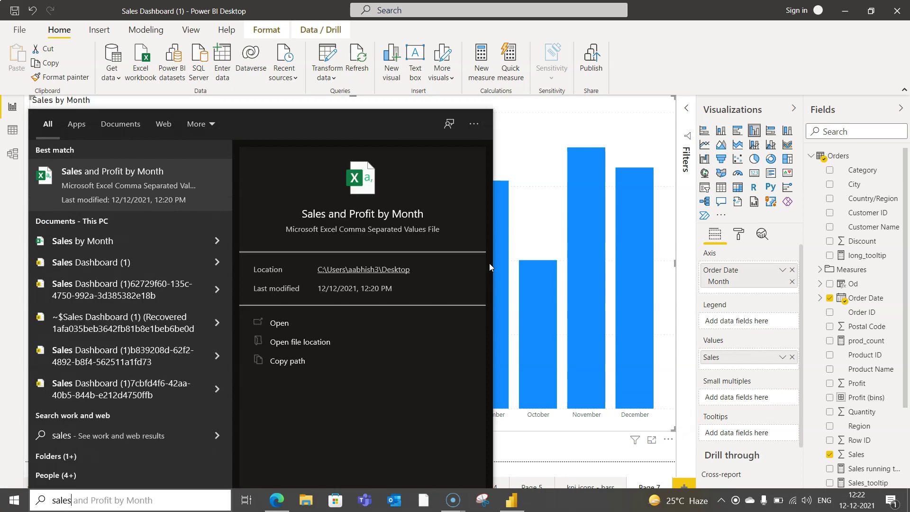
{"action": "type", "text": " by"}
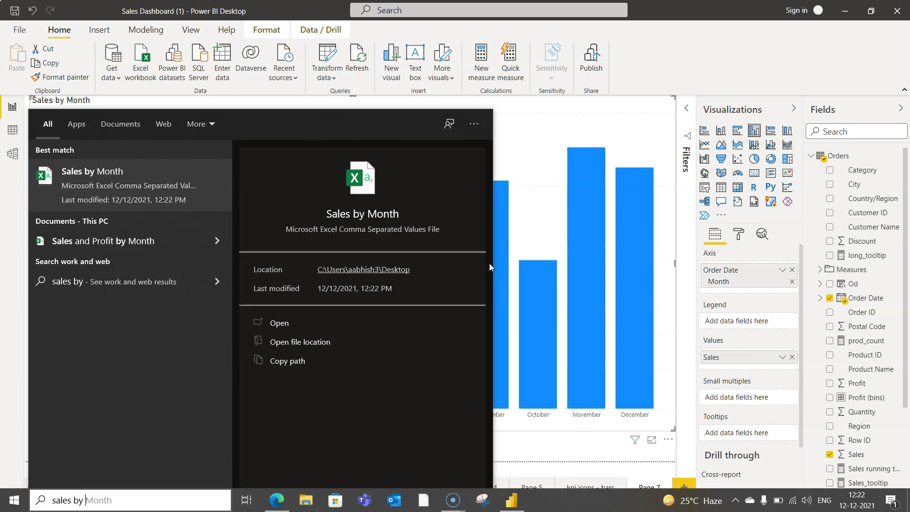
{"action": "left_click", "coordinate": [150, 178]}
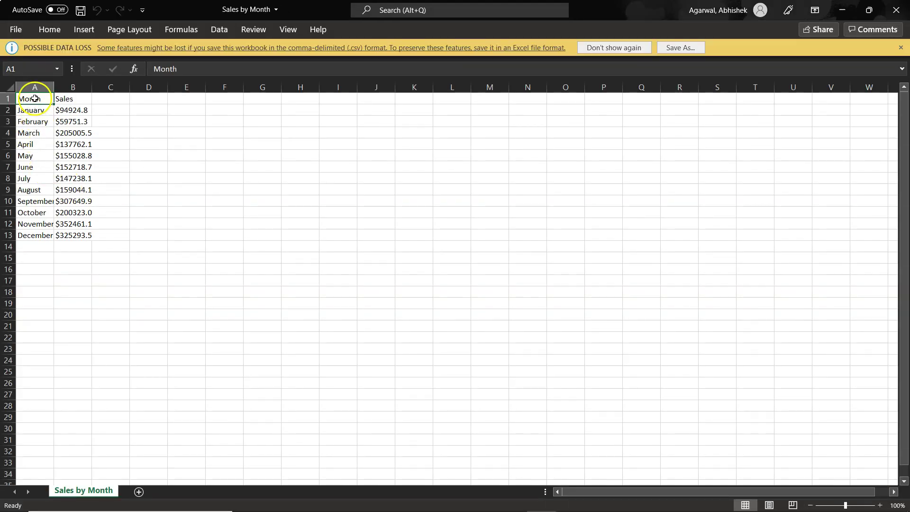
Select the Month and Sales data in A1:B13, then close Excel
{"action": "mouse_move", "coordinate": [34, 99]}
{"action": "left_mouse_down"}
{"action": "mouse_move", "coordinate": [81, 149]}
{"action": "mouse_move", "coordinate": [84, 236]}
{"action": "left_mouse_up"}
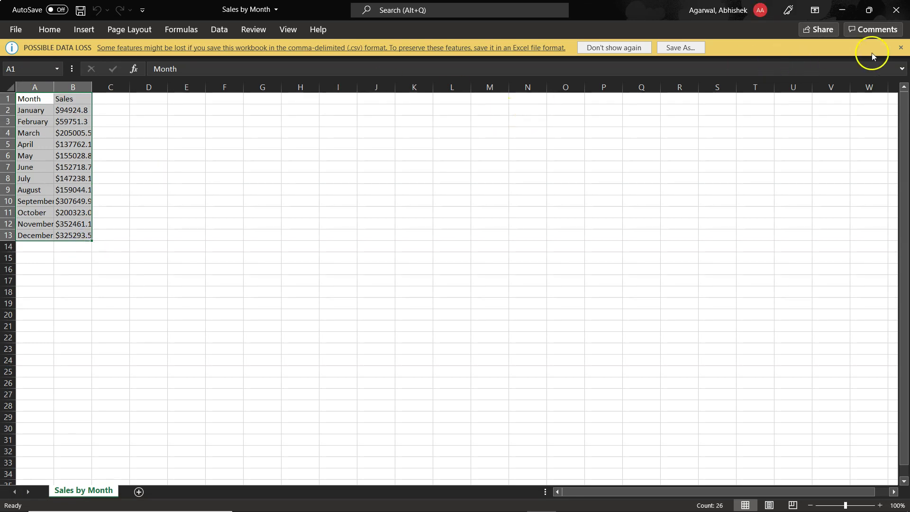
{"action": "left_click", "coordinate": [895, 9]}
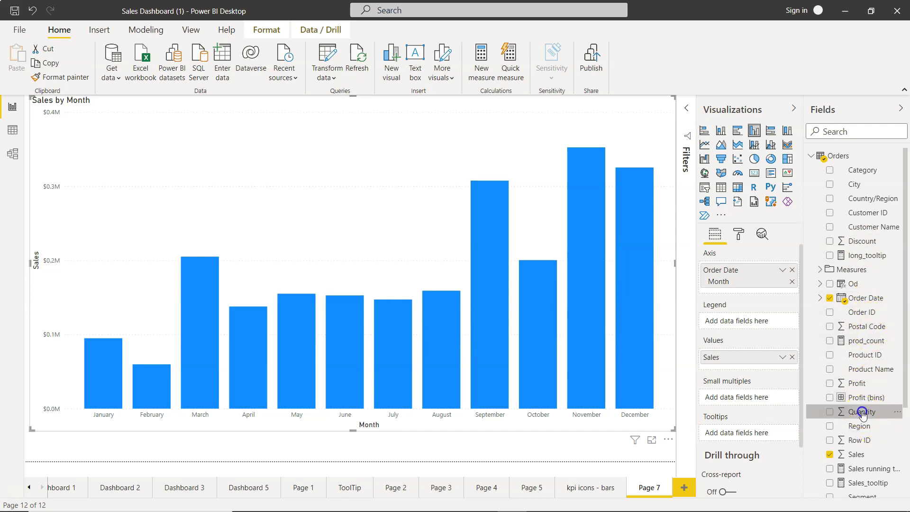
Drag the Quantity field into the chart's Tooltips well
{"action": "left_click_drag", "start_coordinate": [861, 411], "coordinate": [740, 432]}
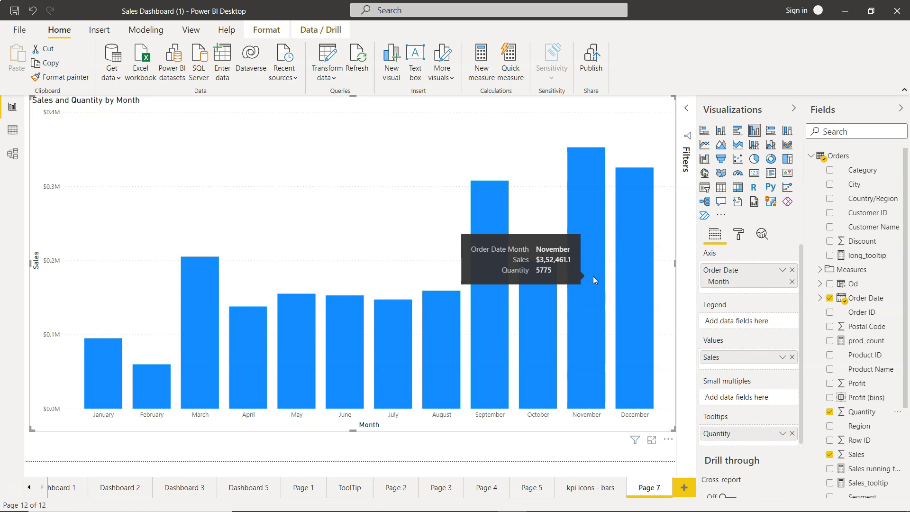
Export the chart data to the Desktop as 'Sales and Quantity by Month' CSV
{"action": "left_click", "coordinate": [668, 441]}
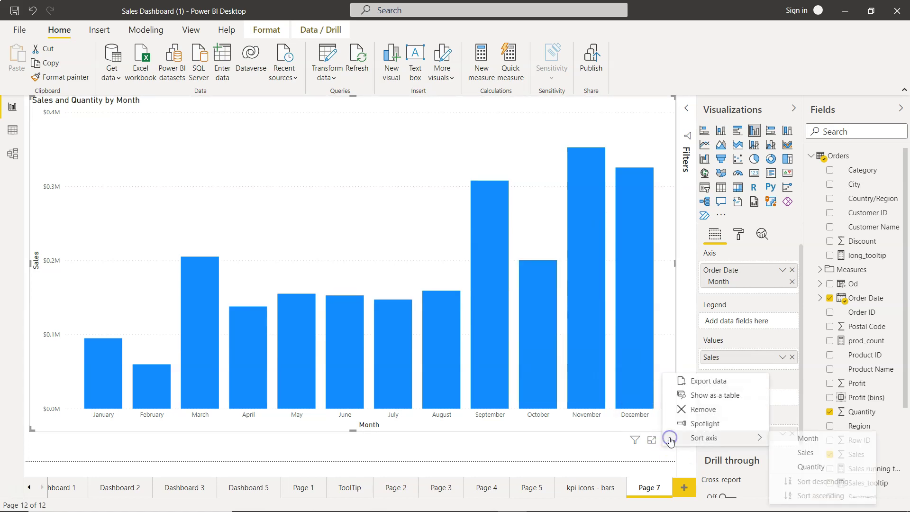
{"action": "left_click", "coordinate": [709, 381]}
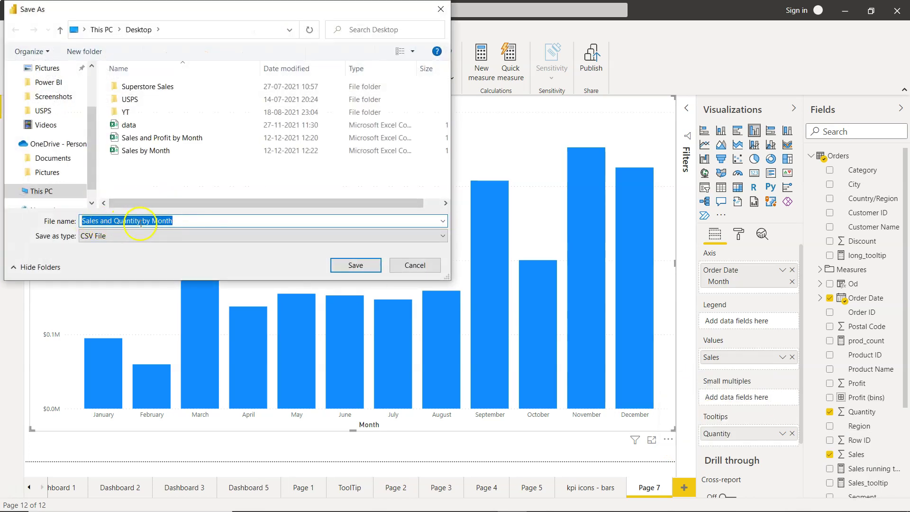
{"action": "left_click", "coordinate": [355, 264]}
Search Start for 'sales and qua' and open the Sales and Quantity by Month CSV
{"action": "key", "text": "super"}
{"action": "type", "text": "sales"}
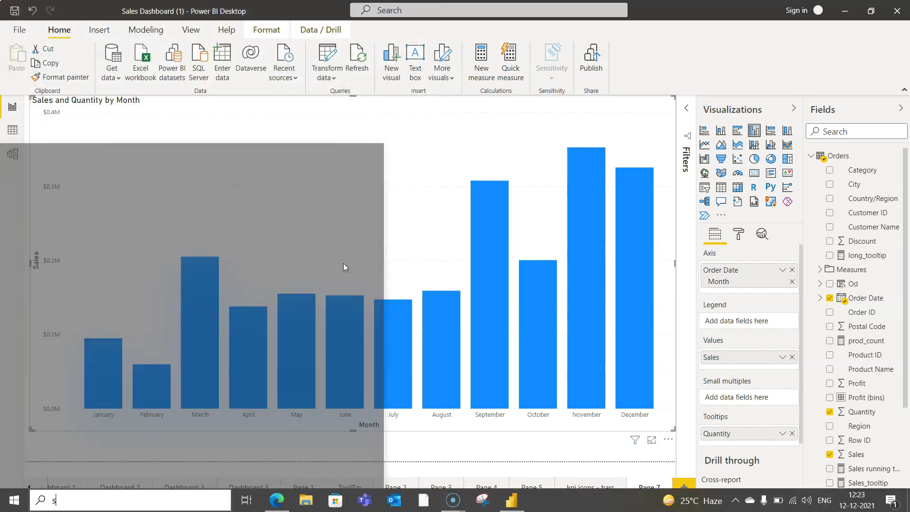
{"action": "type", "text": " and"}
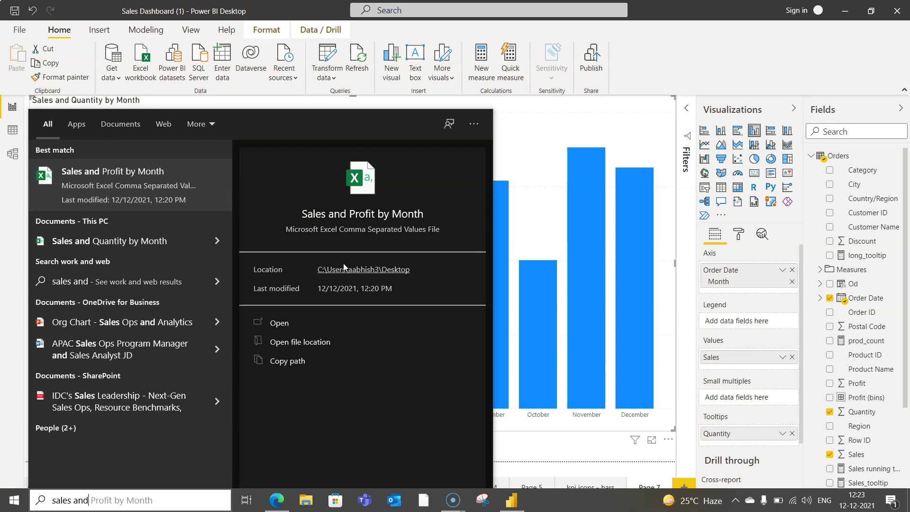
{"action": "type", "text": " qua"}
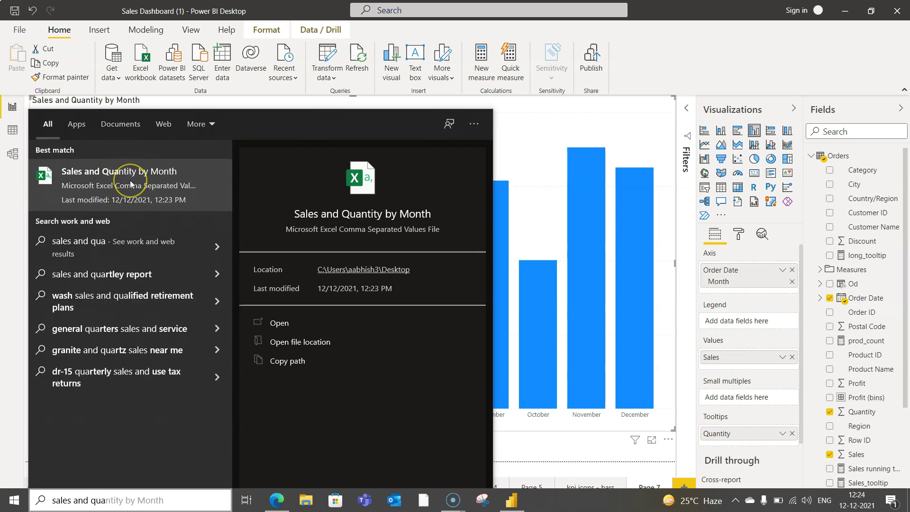
{"action": "left_click", "coordinate": [158, 178]}
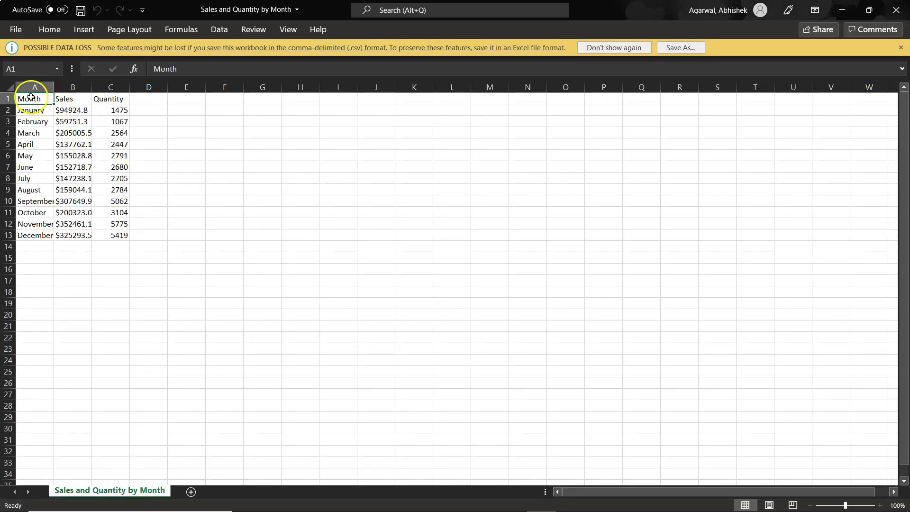
Select the Month, Sales and Quantity data in A1:C13, then return to Power BI
{"action": "mouse_move", "coordinate": [32, 99]}
{"action": "left_mouse_down"}
{"action": "mouse_move", "coordinate": [128, 244]}
{"action": "mouse_move", "coordinate": [126, 235]}
{"action": "left_mouse_up"}
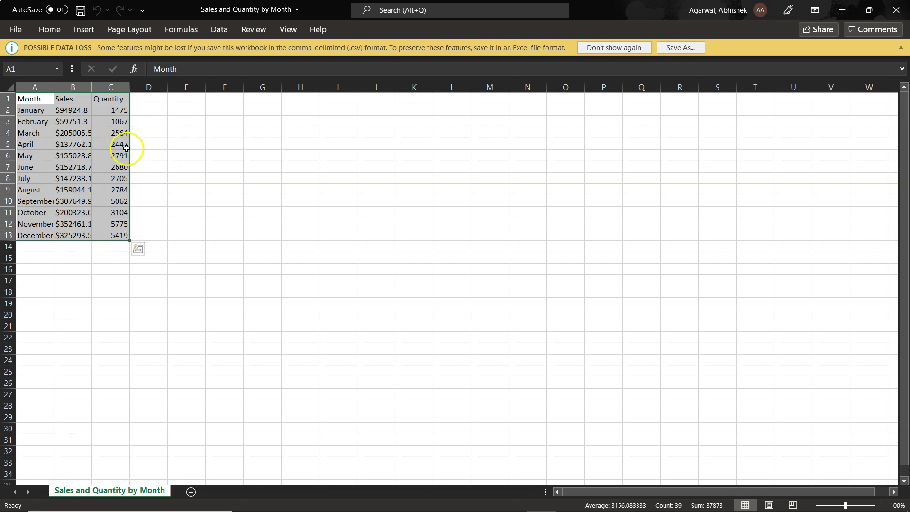
{"action": "key", "text": "alt+Tab"}
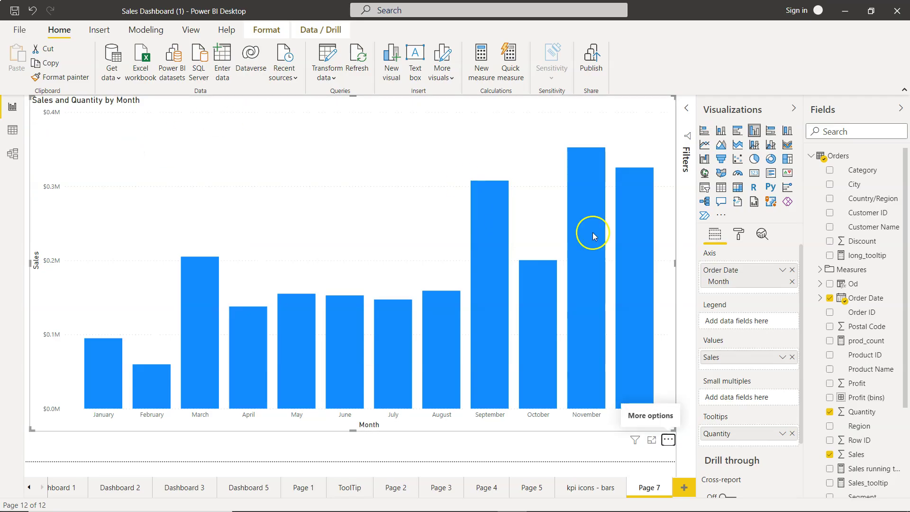